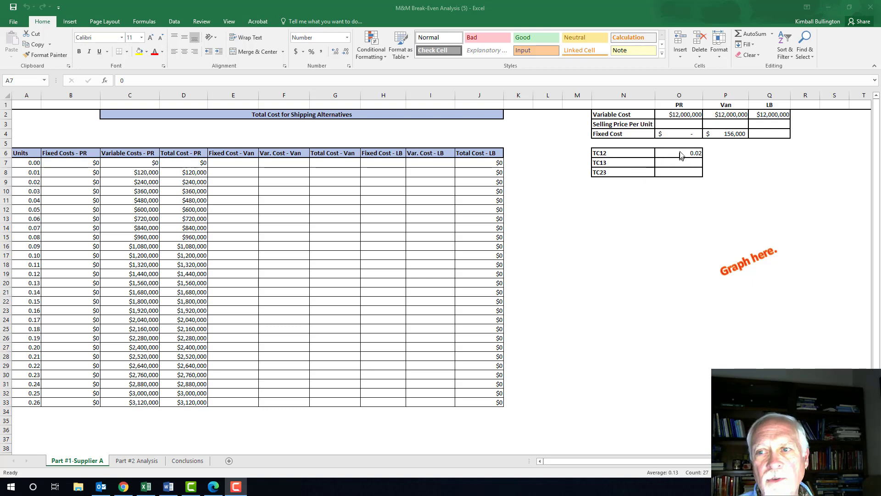
- Review the PR variable cost, the Van and LB fixed cost cells, and the TC12 break-even formula
click(684, 117)
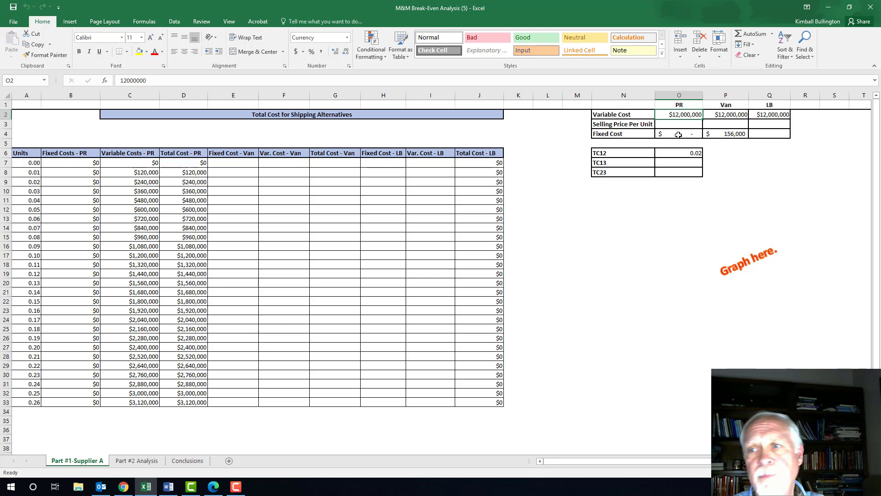
click(722, 136)
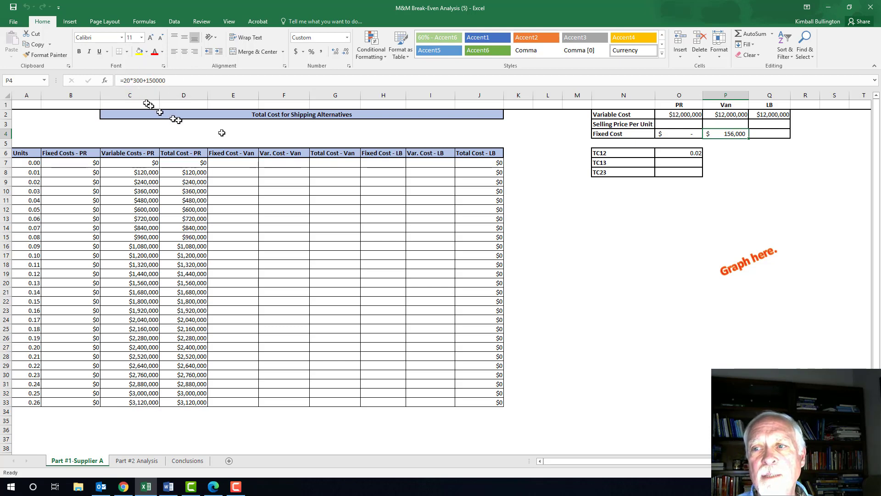
click(767, 136)
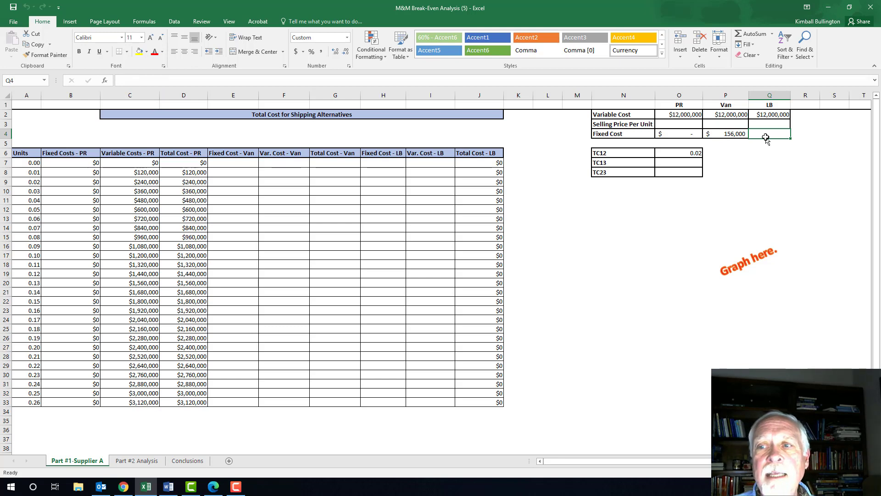
click(675, 152)
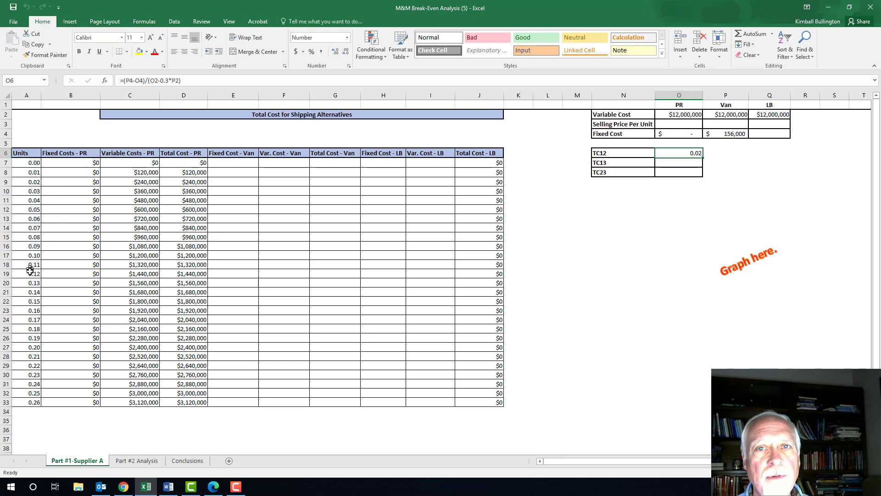
- Fill the Units column down to row 33 as a series continuing from 0.00 and 0.01 in A7:A8
click(23, 164)
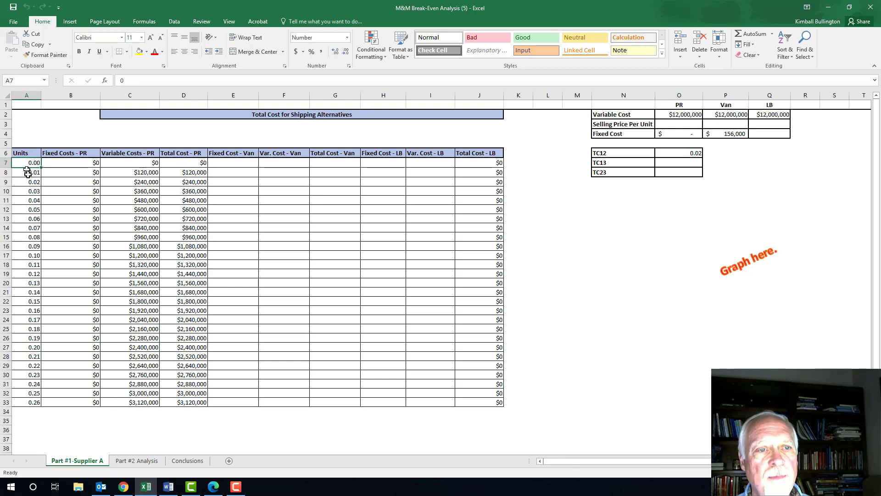
click(28, 174)
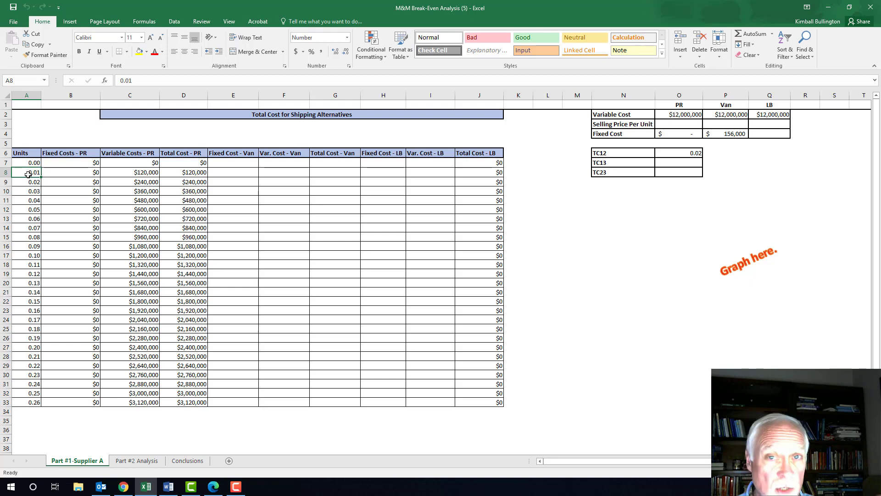
drag(28, 163, 28, 175)
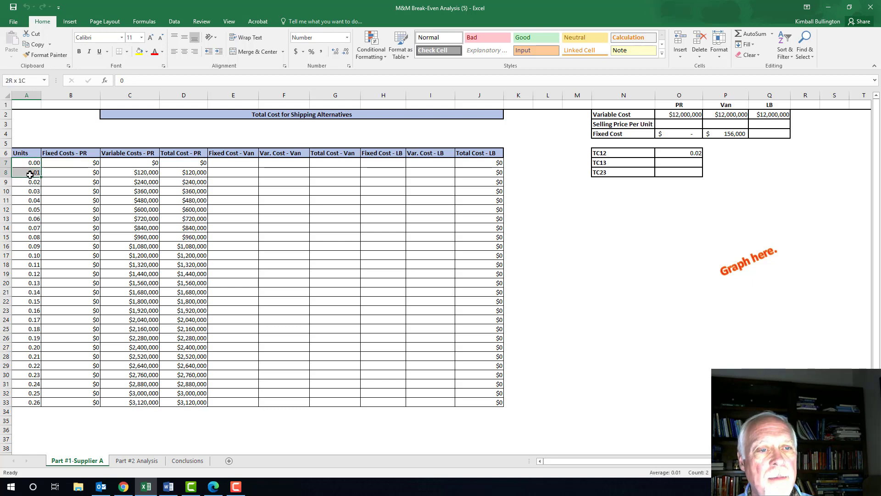
double_click(40, 179)
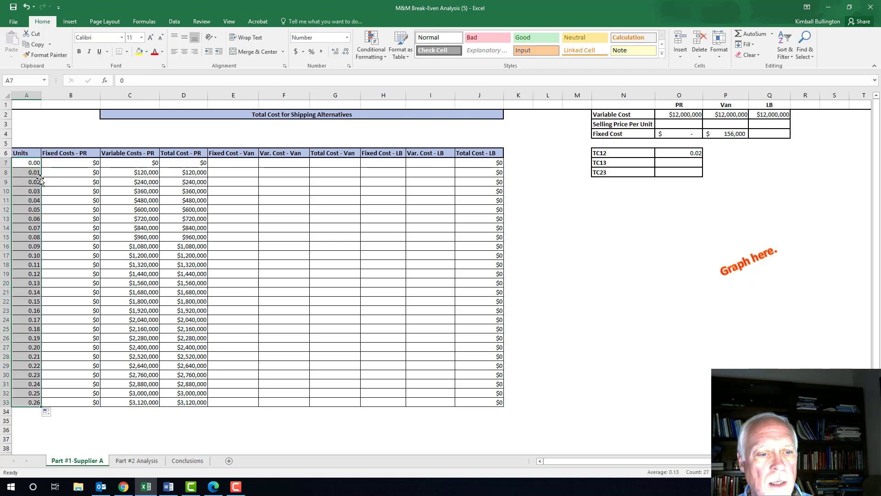
- Inspect the formulas in the Fixed Costs - PR and Variable Costs - PR columns
click(63, 236)
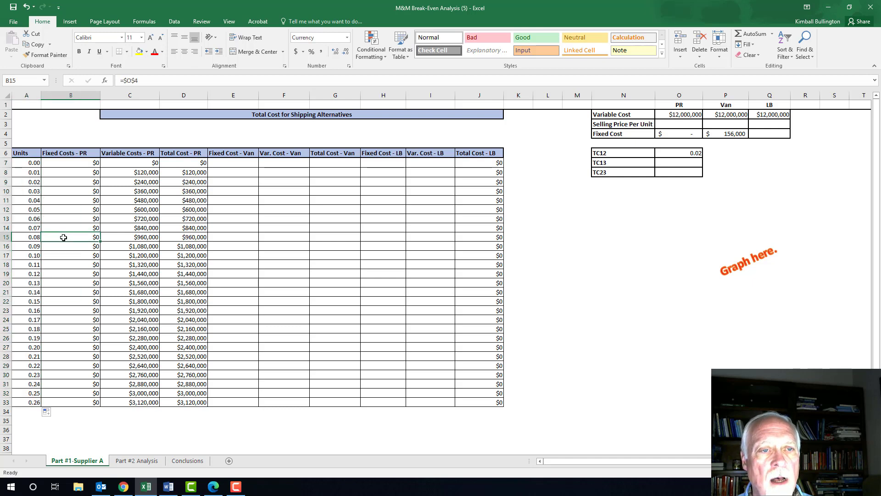
click(83, 163)
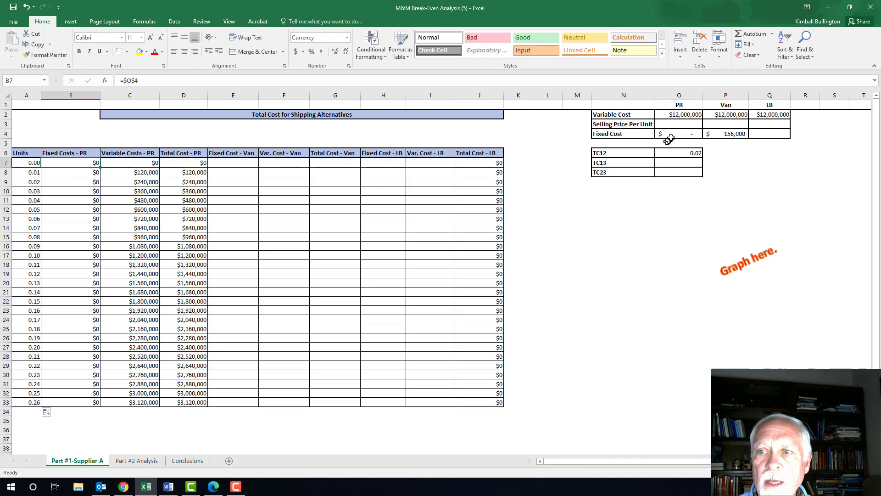
click(132, 163)
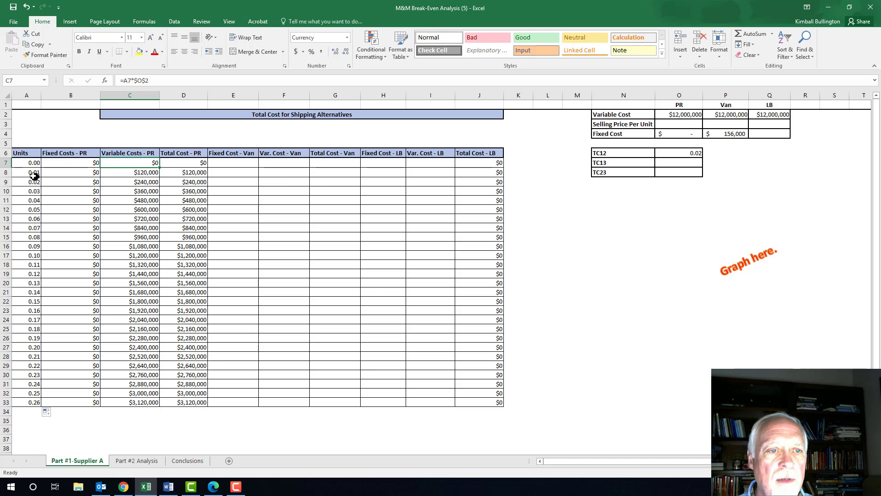
- Rename the Units header in A6 to Probability and widen column A to fit the text
click(27, 153)
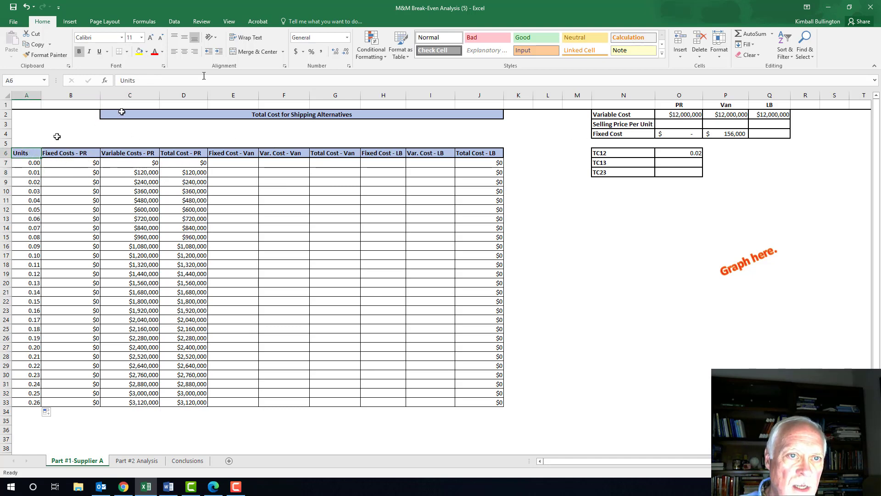
drag(144, 82, 101, 82)
text(Prob)
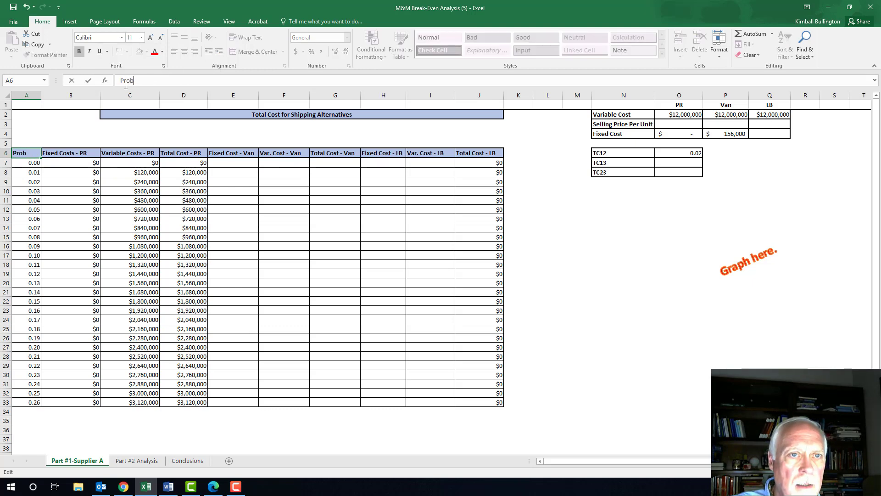
text(ability)
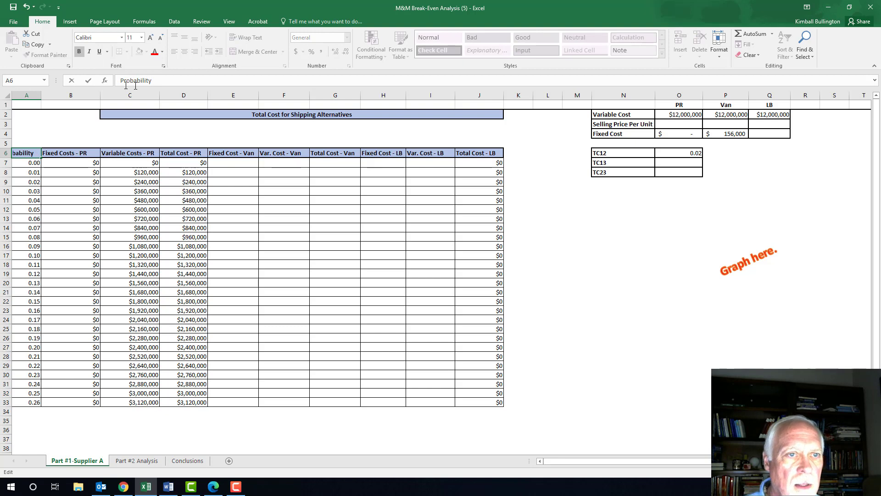
click(73, 142)
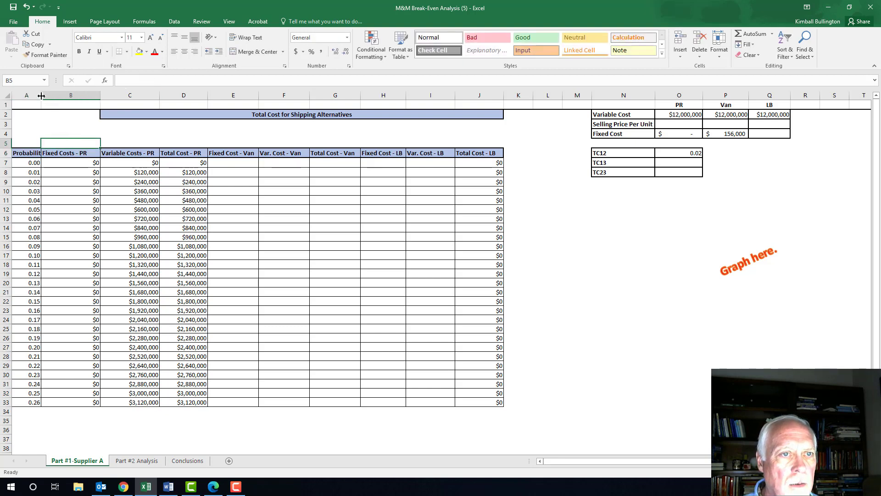
drag(41, 96, 47, 96)
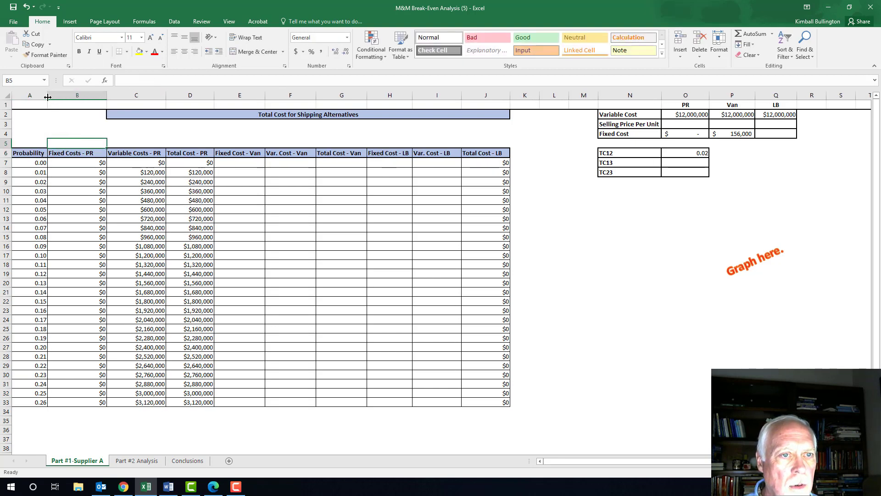
- Check the first probability values and the Total Cost - PR formula in the 0.01 row
click(37, 163)
click(31, 175)
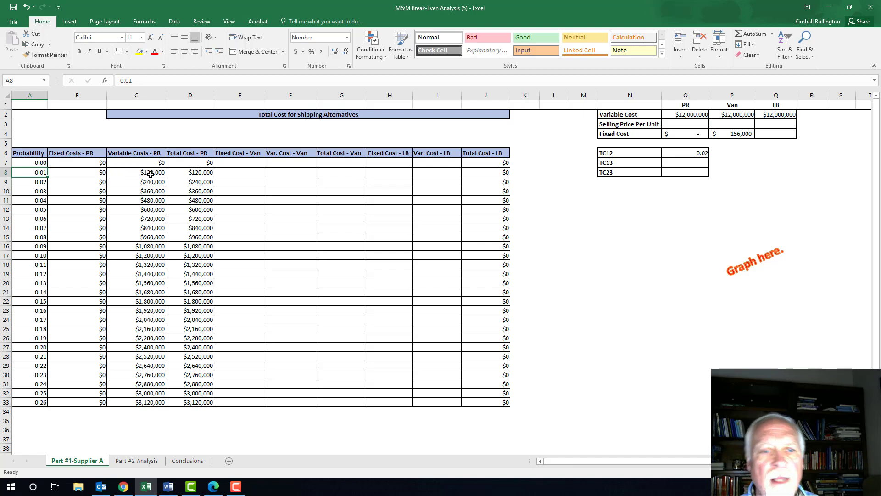
click(210, 173)
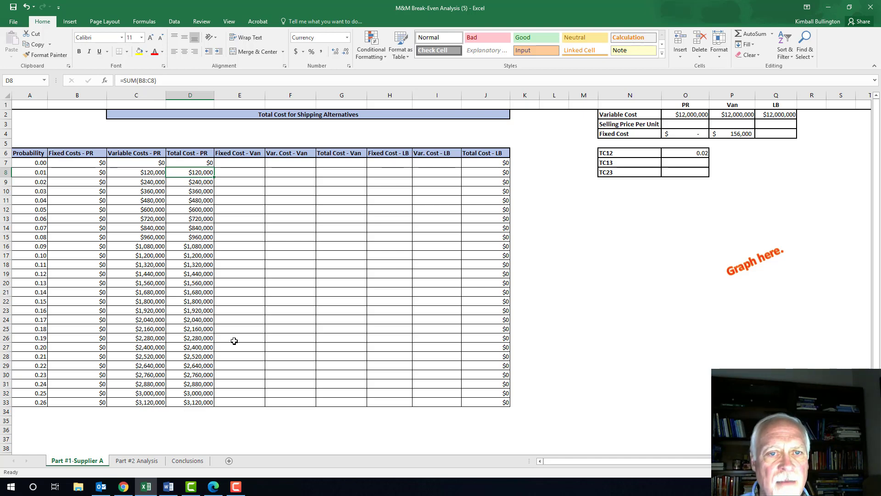
- Enter =$P$4 in E7 under Fixed Cost - Van and fill the formula down through row 33
click(249, 165)
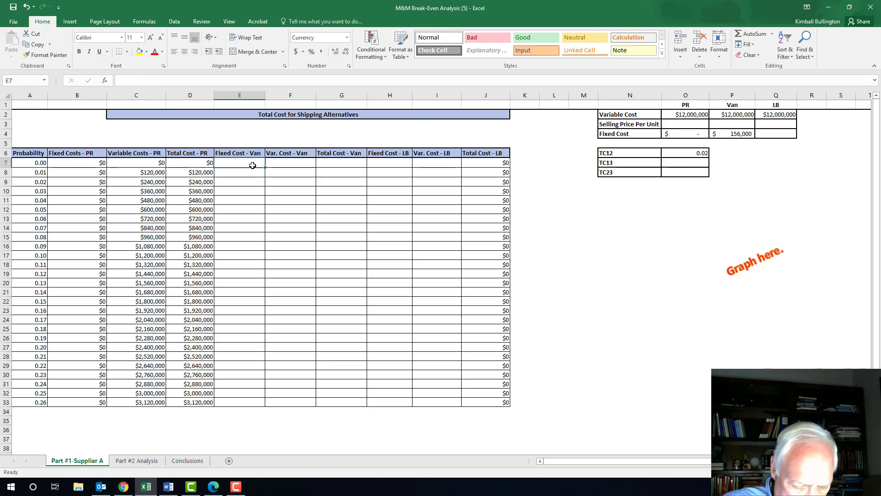
text(=)
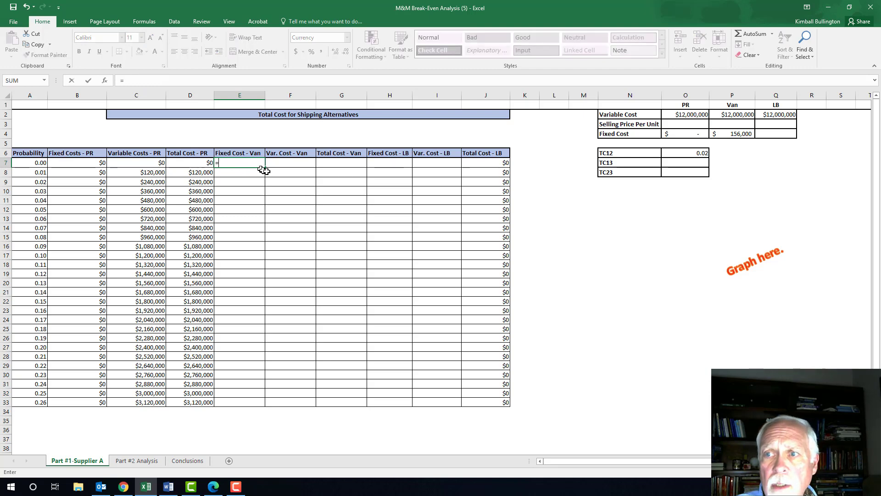
click(733, 134)
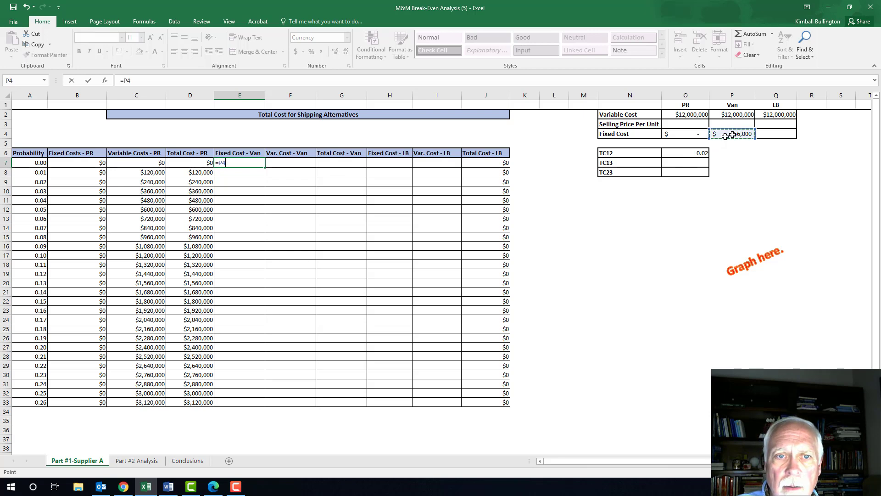
click(221, 163)
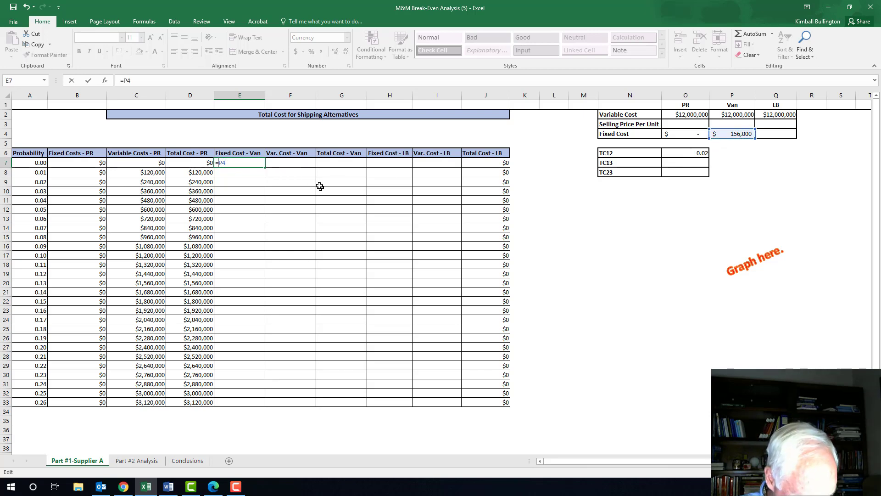
text($)
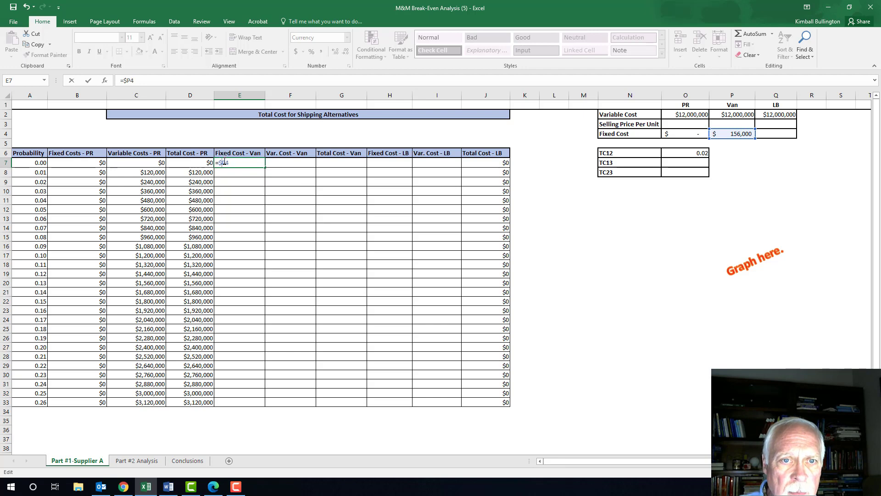
click(133, 81)
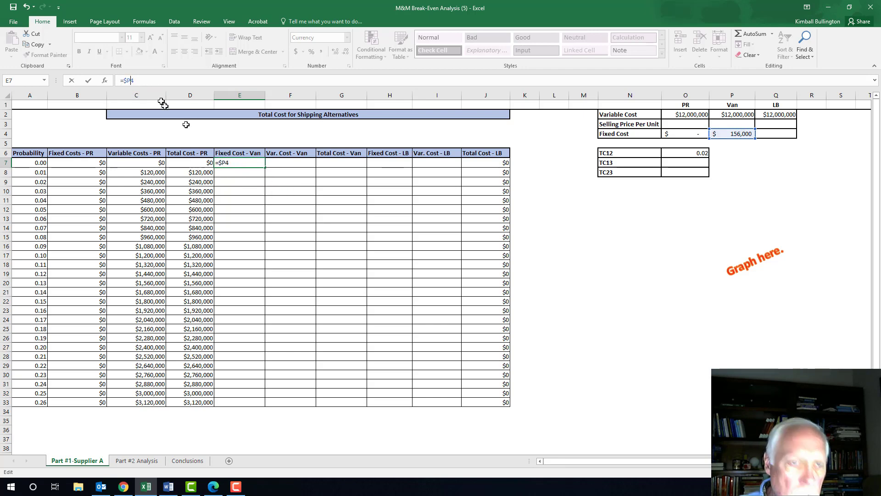
text($)
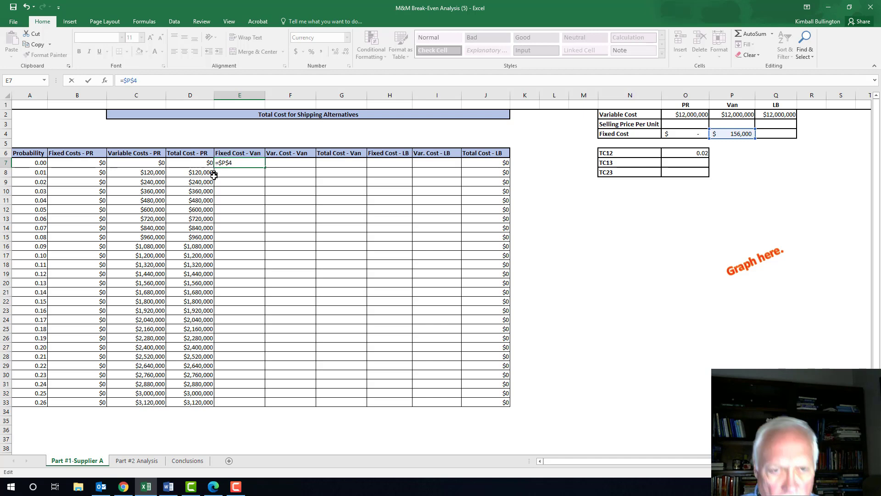
key(Return)
click(240, 164)
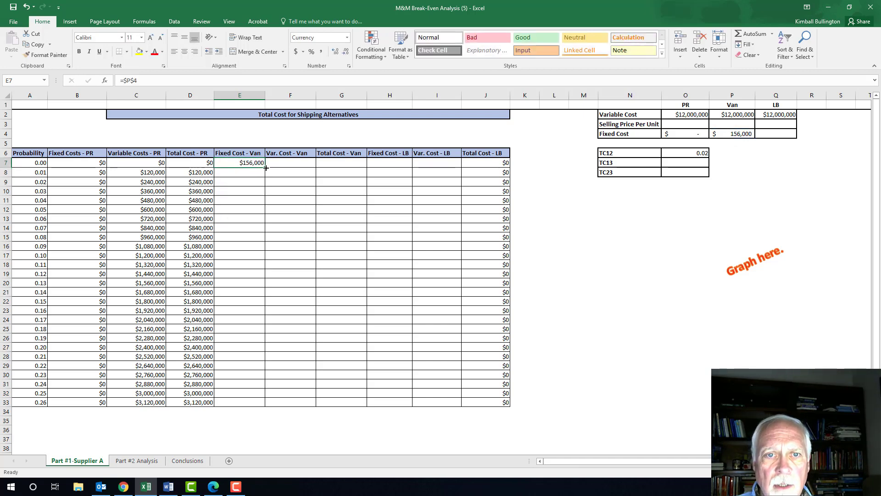
drag(265, 166, 266, 407)
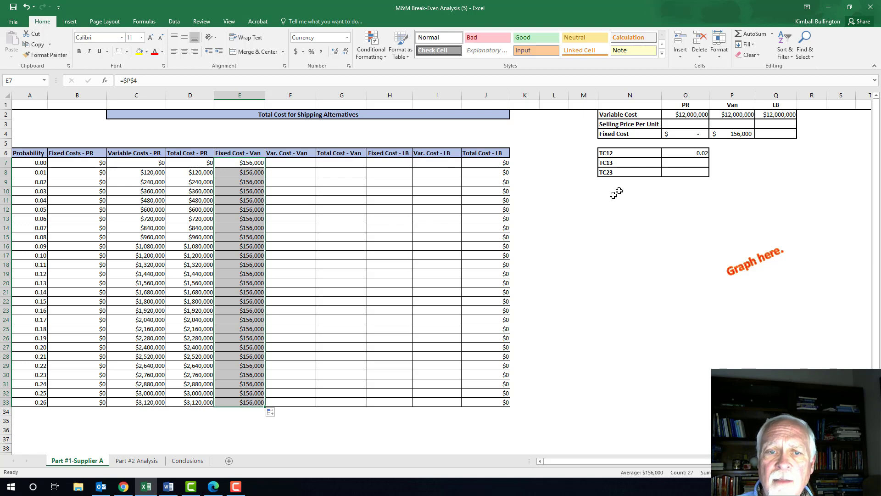
- Enter the formula =$P$2*0.3*A7 in F7, the first cell under Var. Cost - Van
click(290, 163)
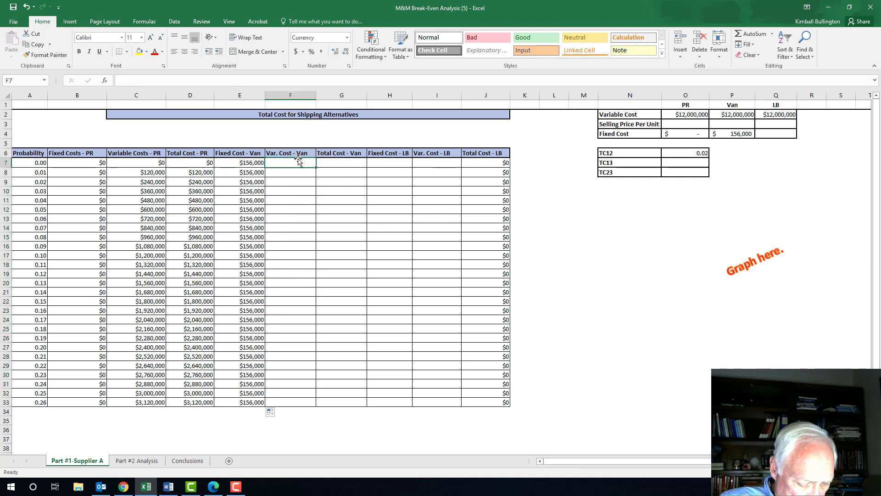
text(=)
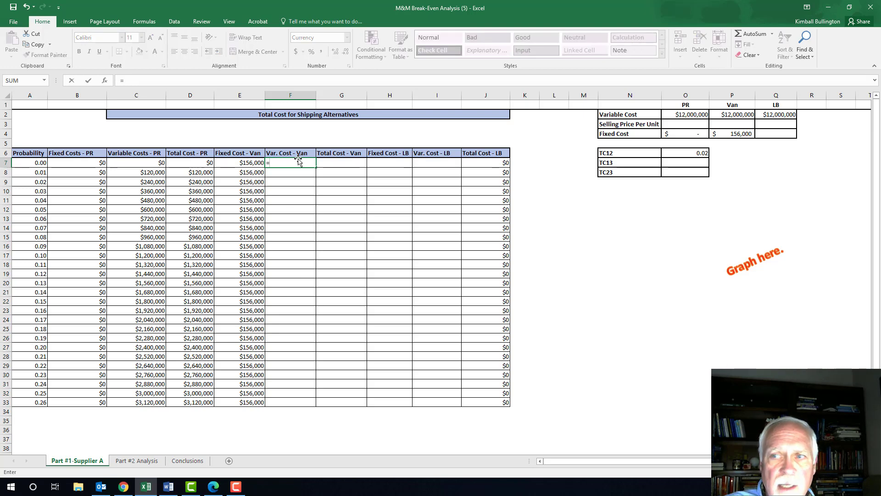
click(730, 115)
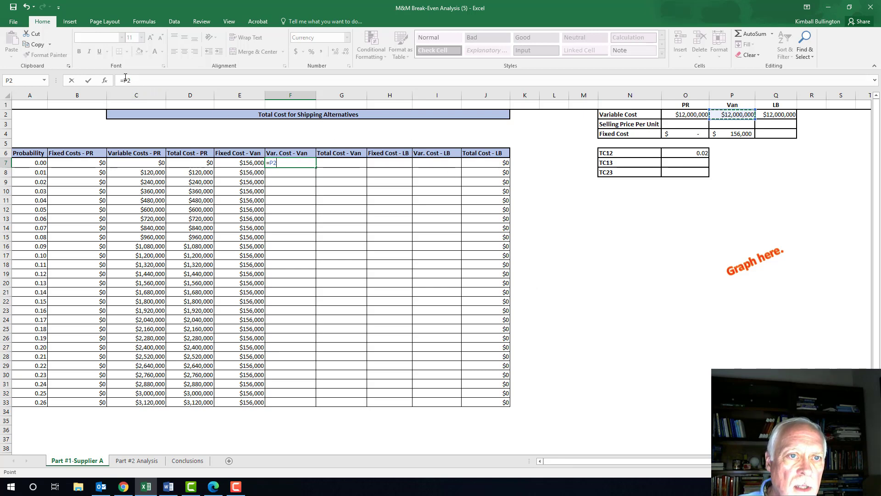
click(126, 80)
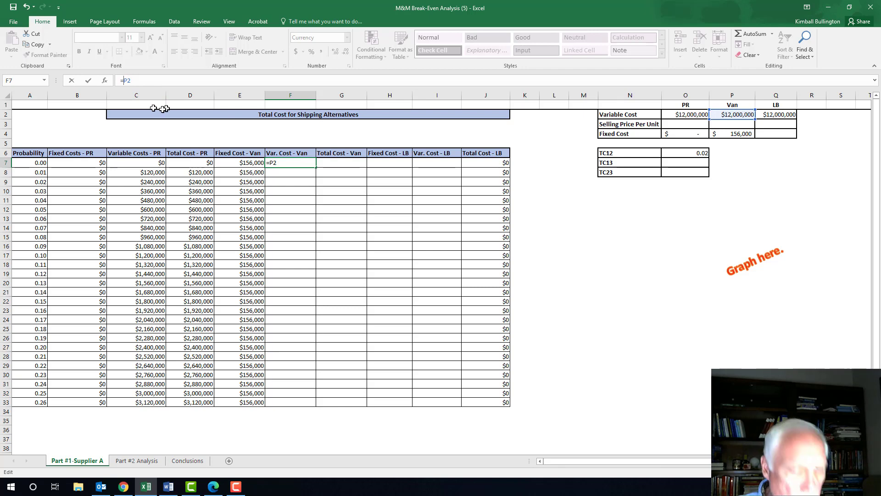
click(123, 80)
text($)
click(130, 80)
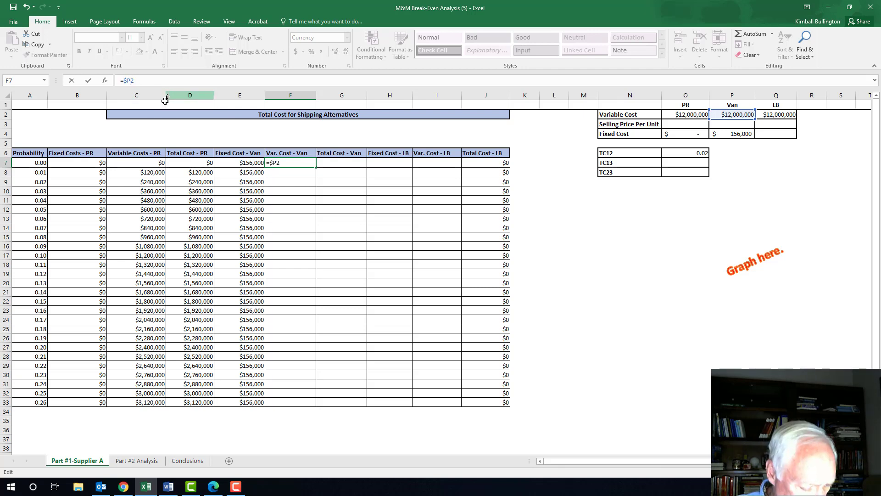
text($2*0.3*)
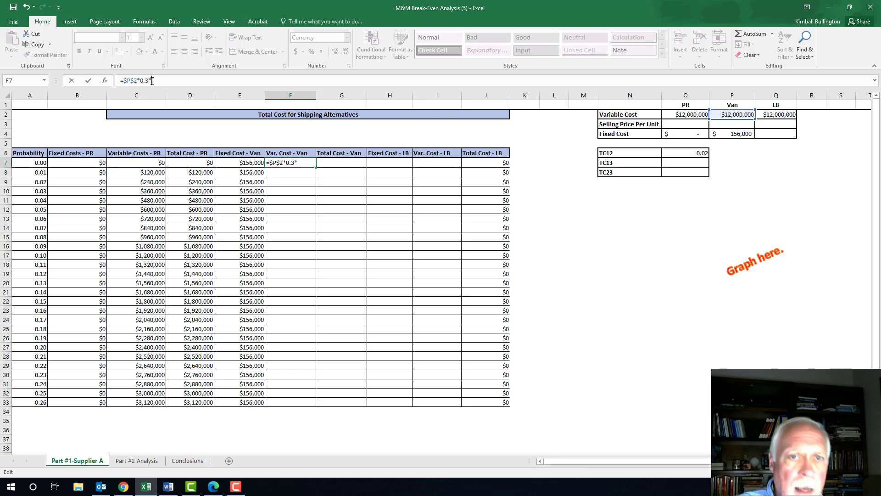
click(34, 164)
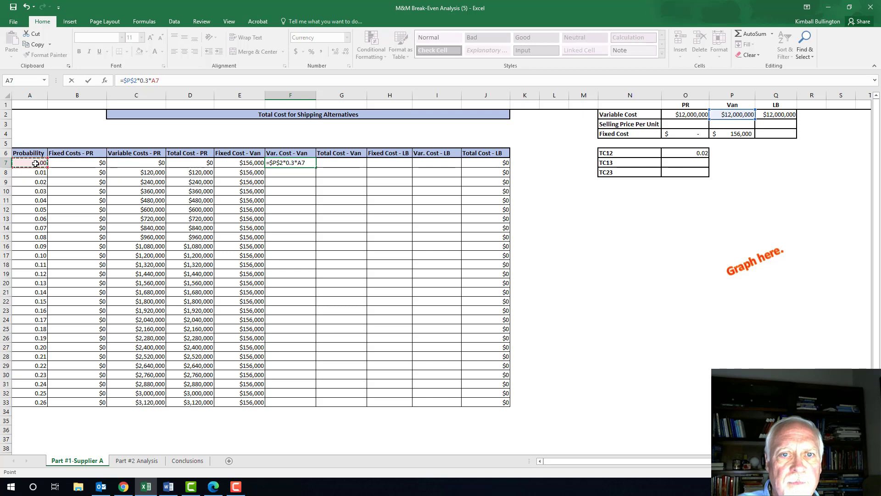
key(Return)
key(Up)
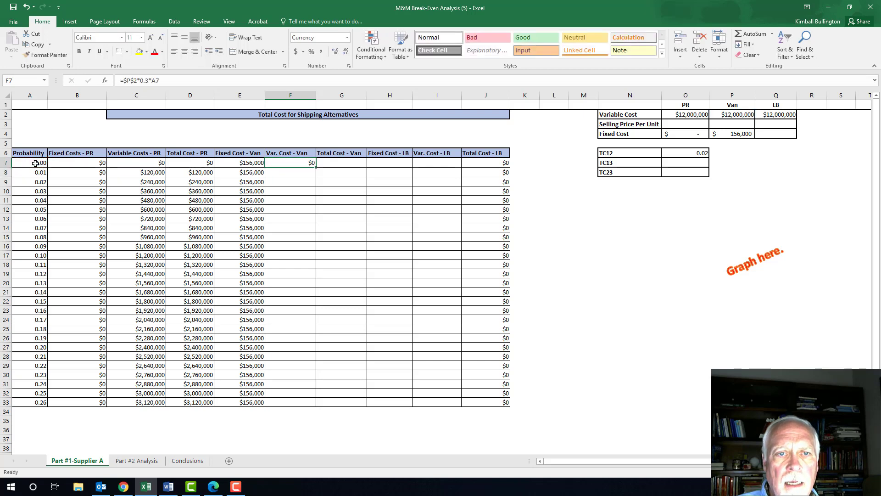
- Fill F7 down through row 33, and complete Total Cost - Van by copying the D7 total formula into G7 and down through row 33
double_click(315, 168)
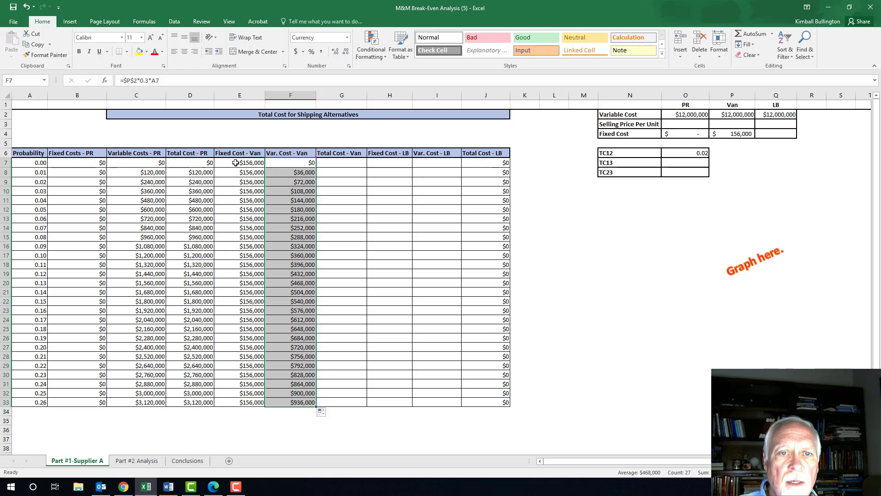
click(194, 164)
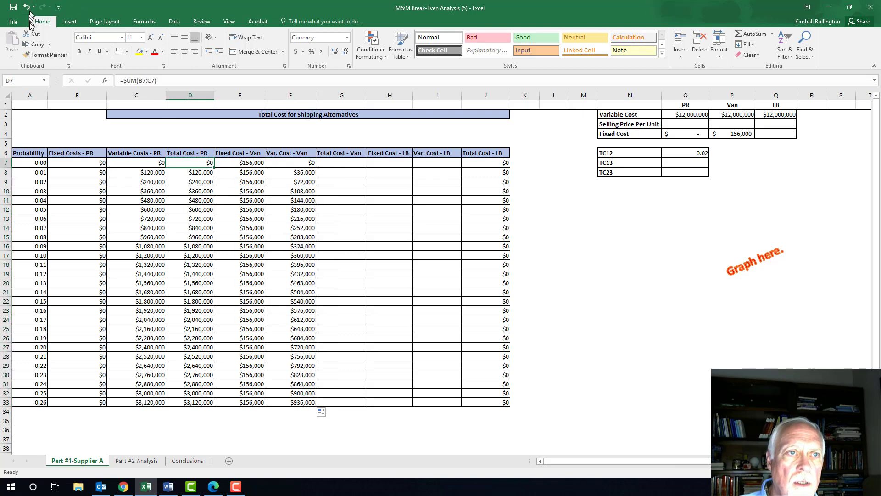
right_click(194, 162)
click(208, 180)
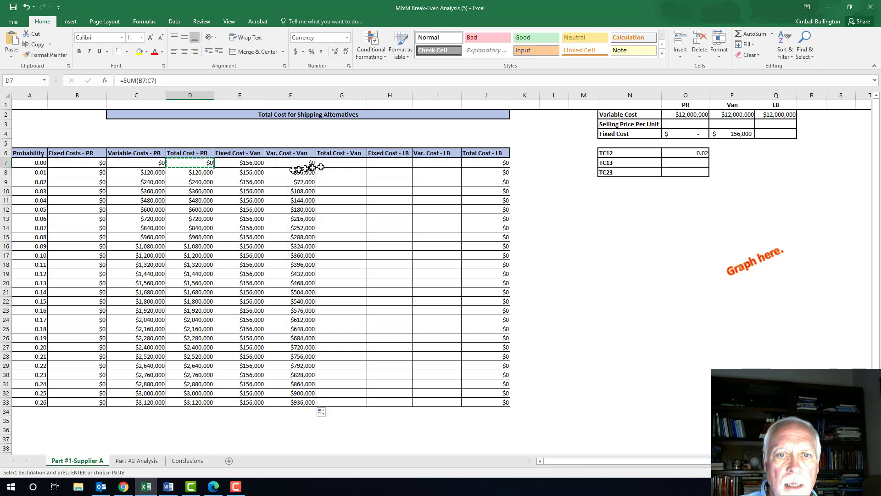
click(334, 164)
right_click(335, 163)
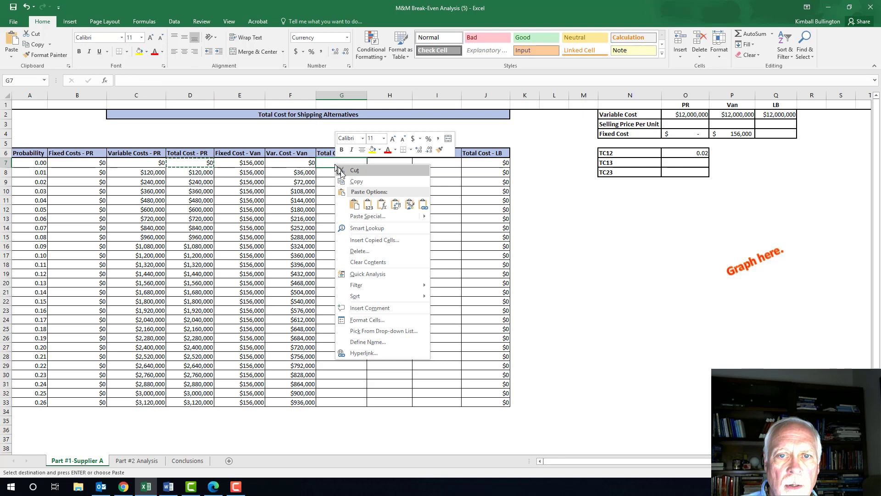
click(356, 198)
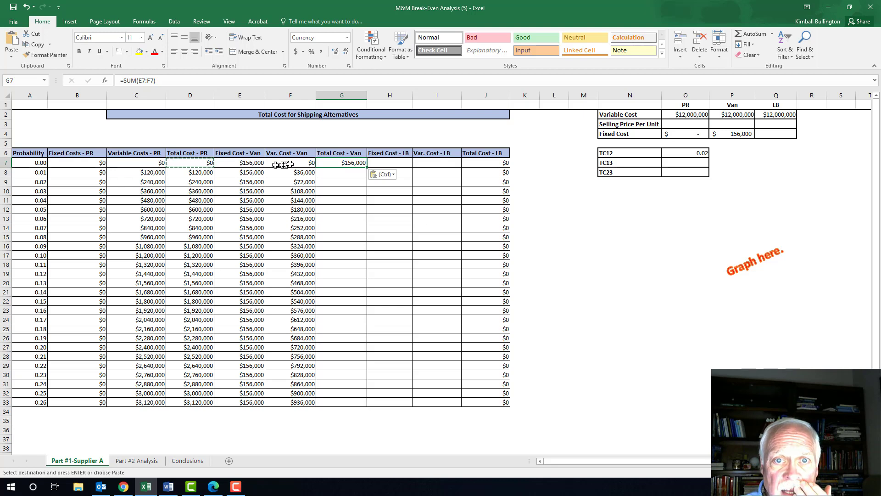
double_click(368, 171)
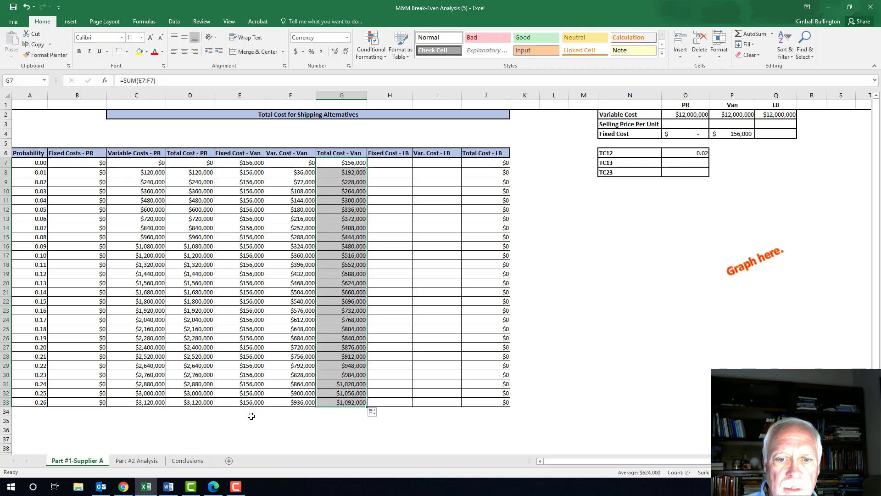
- Check the Total Cost - Van formula in G33 and the Variable Costs - PR formula in C7
click(345, 403)
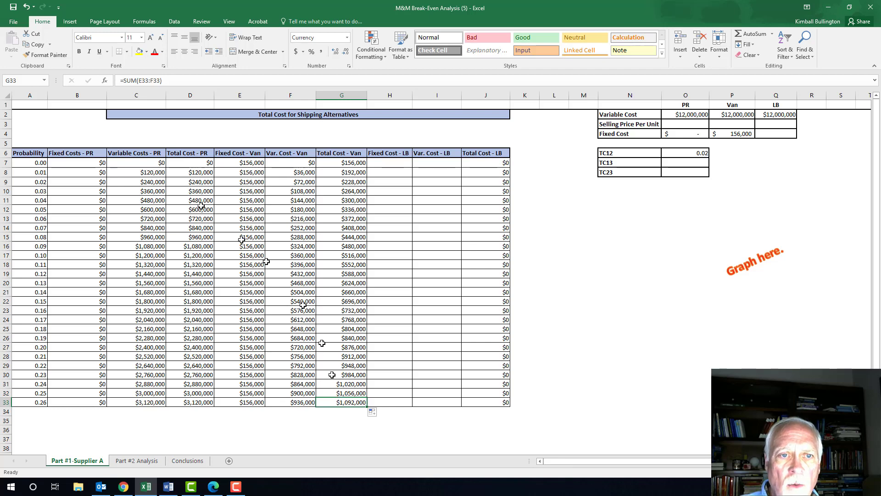
click(145, 161)
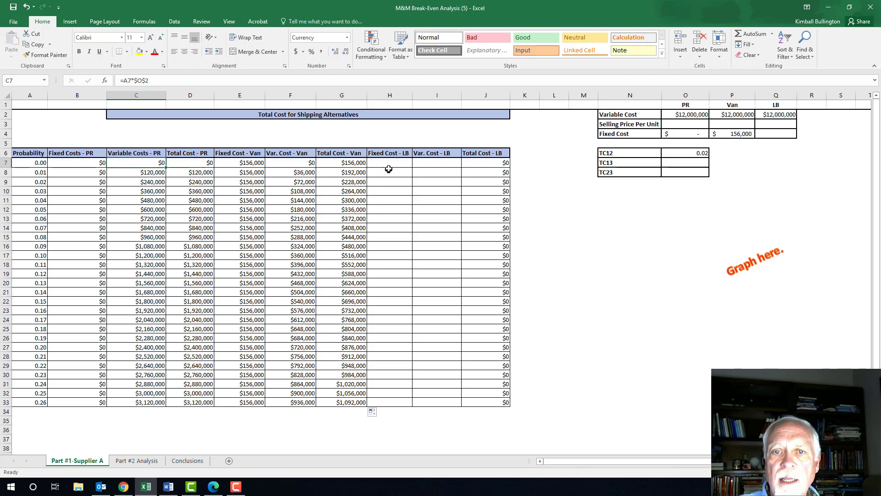
- Insert a basic 2-D line chart from the probability, PR and Van data in A6:G33
click(20, 152)
drag(20, 152, 356, 400)
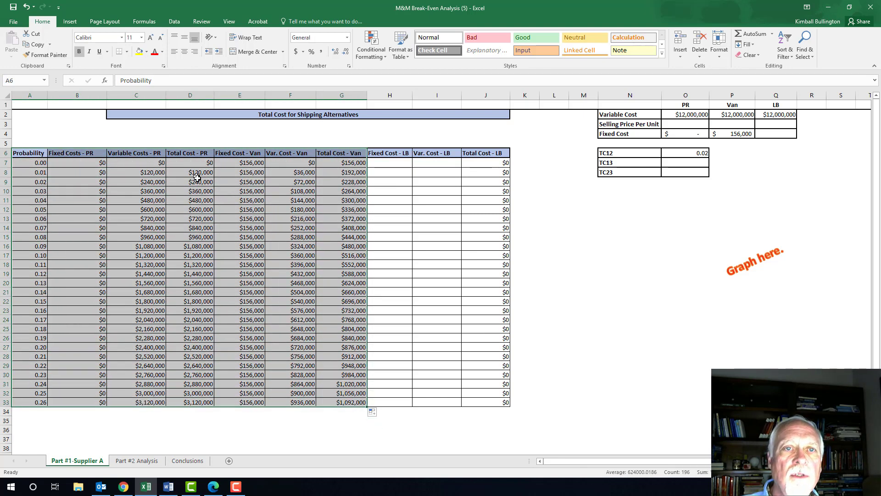
click(70, 22)
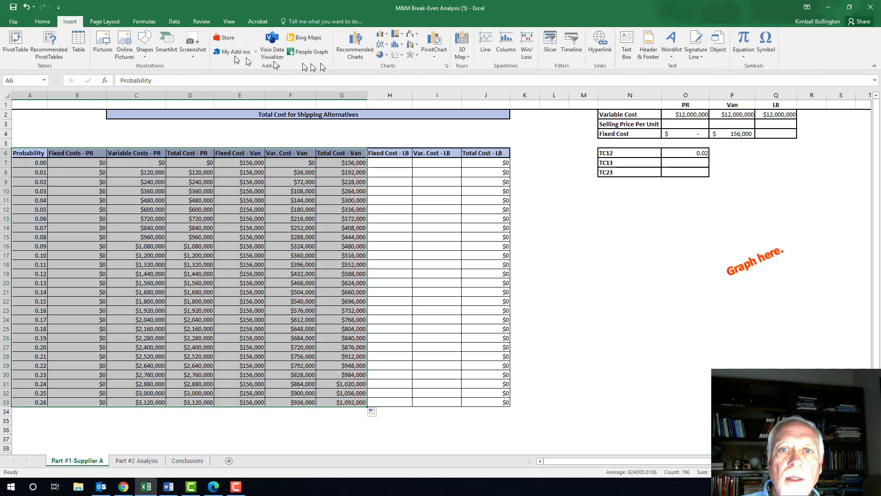
click(381, 45)
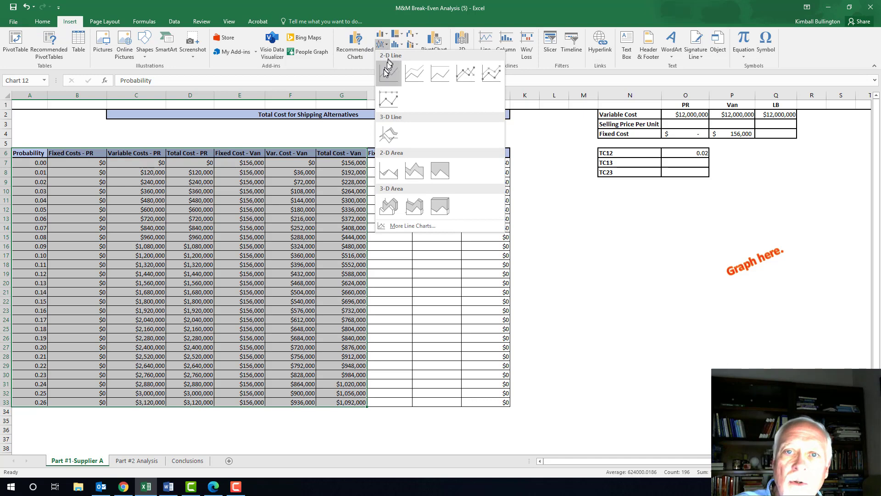
click(383, 73)
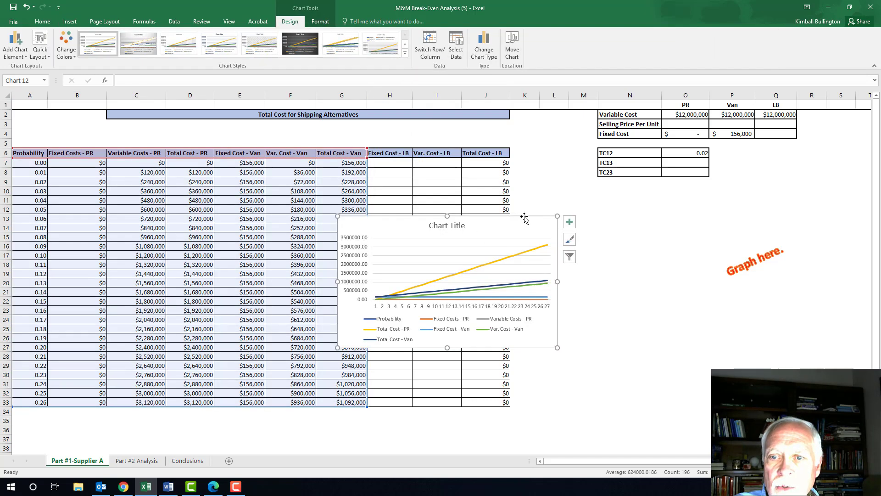
- Move the chart over the "Graph here." note and enlarge it to span about columns L to R and rows 9 to 32
drag(533, 218, 796, 211)
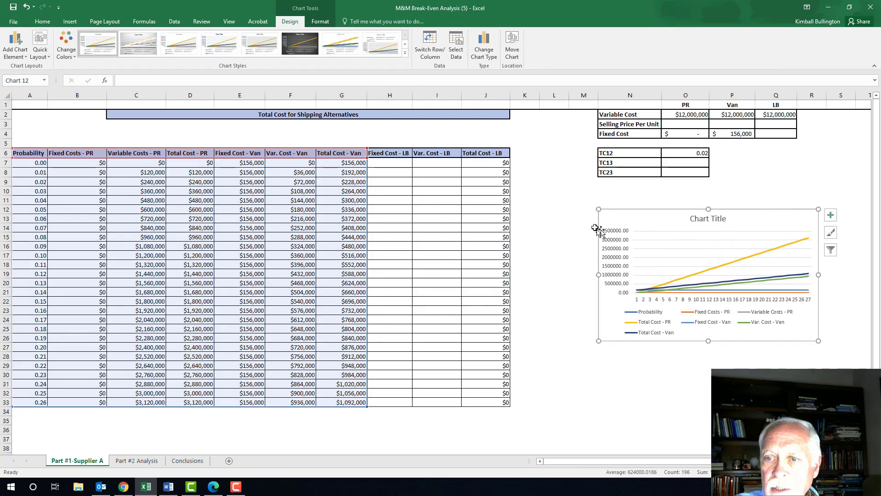
drag(599, 209, 566, 183)
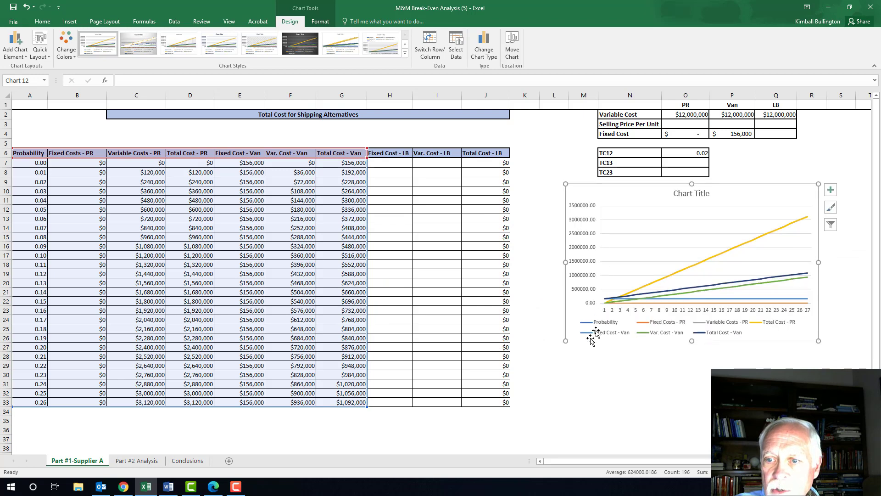
drag(566, 341, 536, 393)
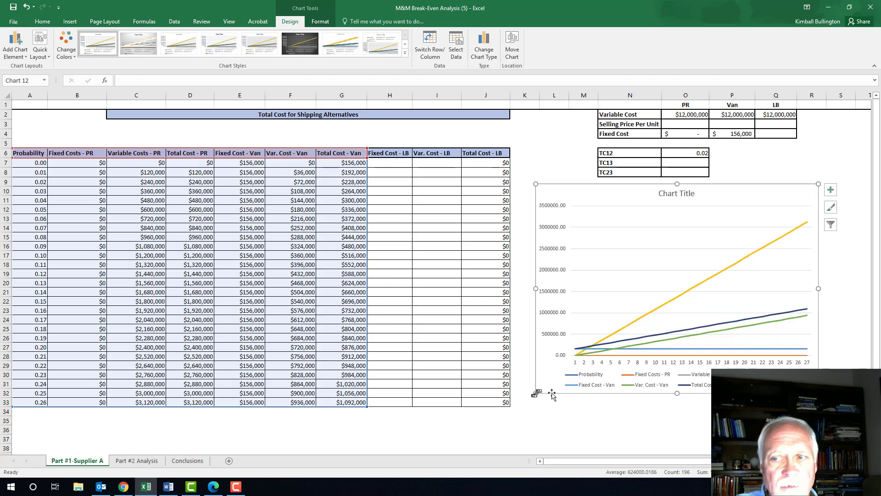
- Inspect the chart's horizontal axis, legend, and the Fixed Costs - PR and Total Cost - Van series
click(627, 360)
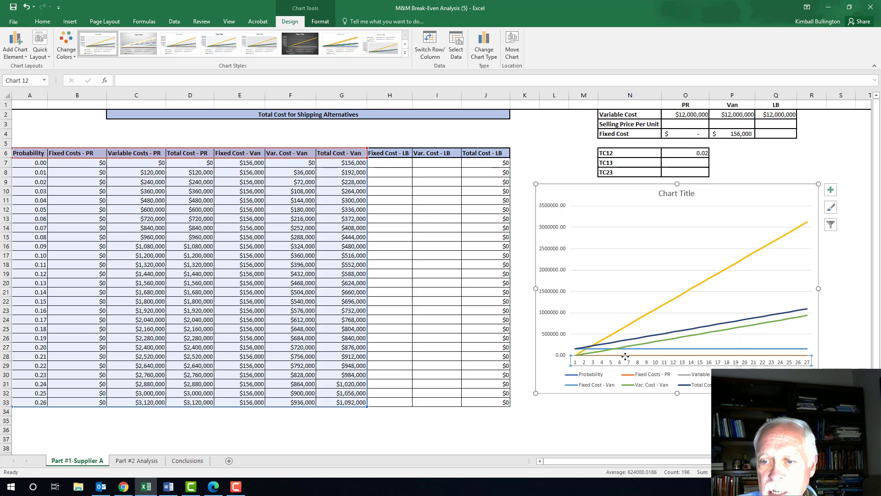
click(785, 353)
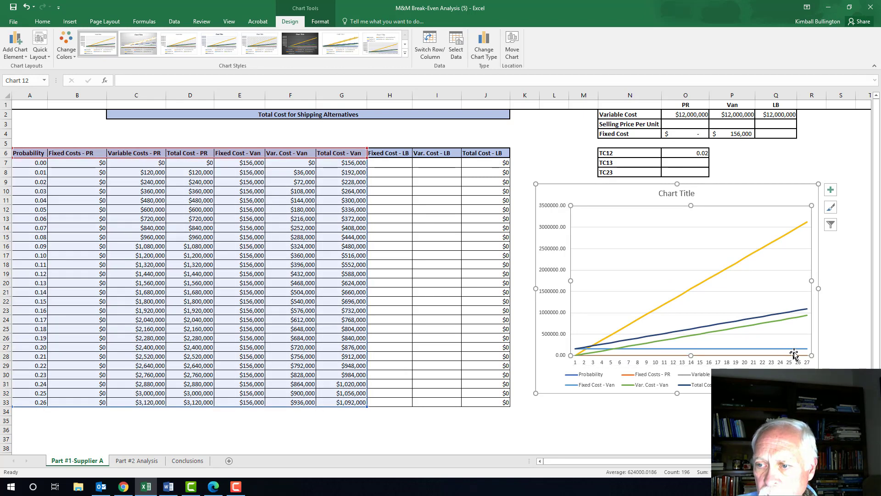
click(629, 375)
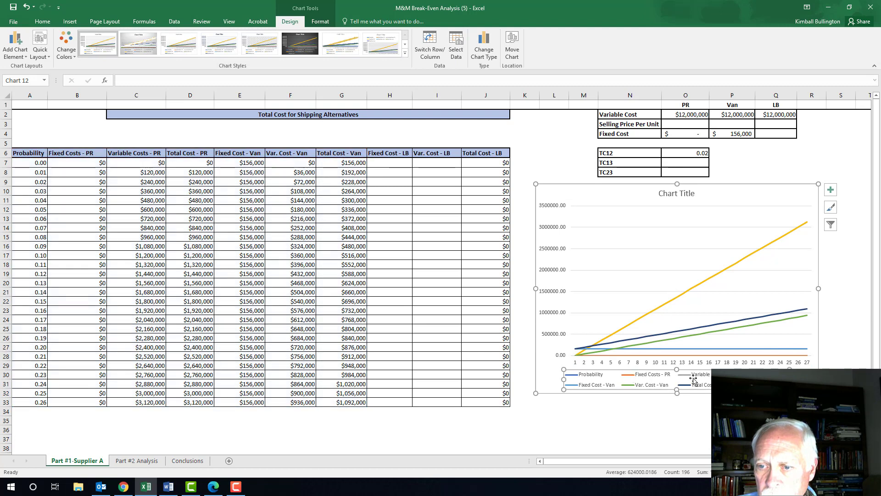
click(746, 355)
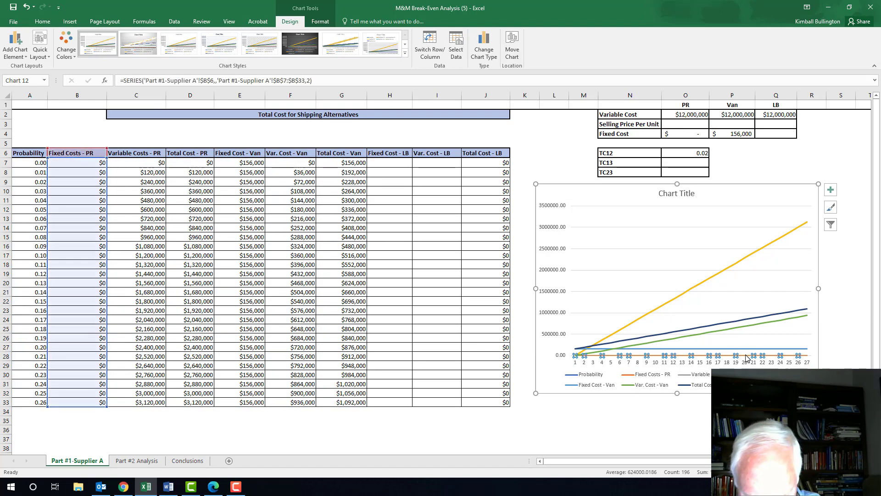
click(750, 304)
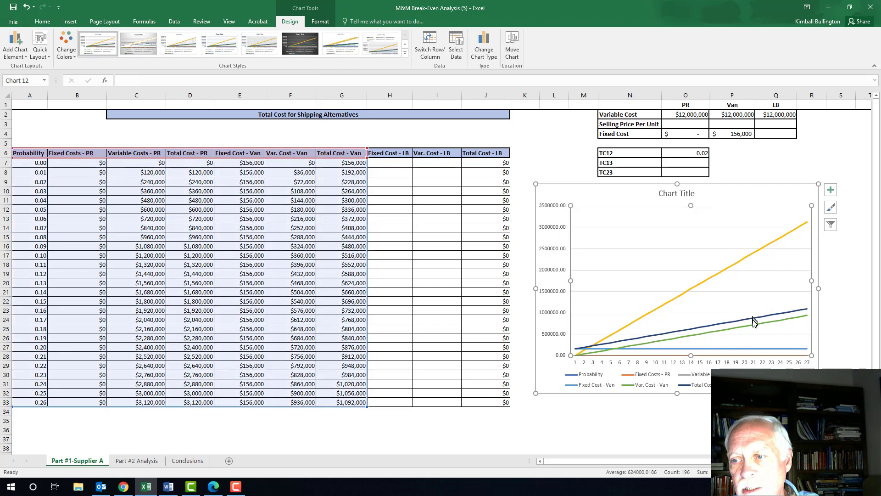
click(753, 319)
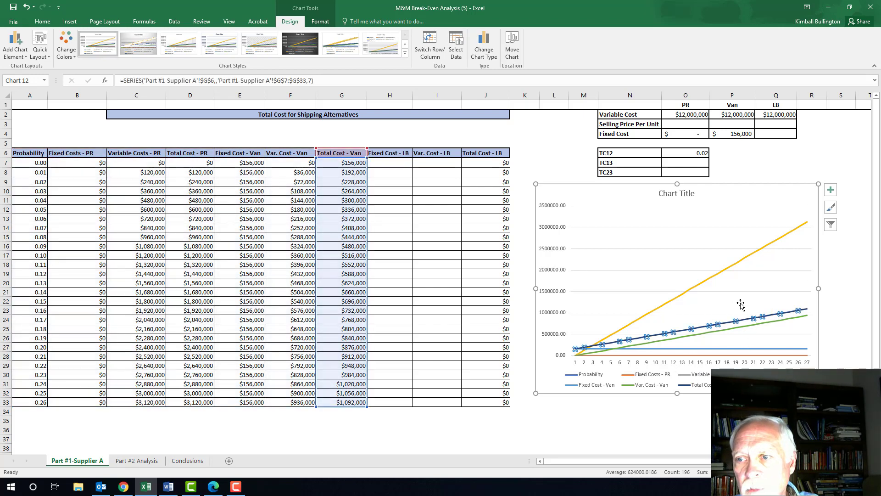
- Exclude Probability and all fixed and variable cost series from the chart's data source, keeping only Total Cost - PR and Total Cost - Van
click(650, 250)
right_click(655, 246)
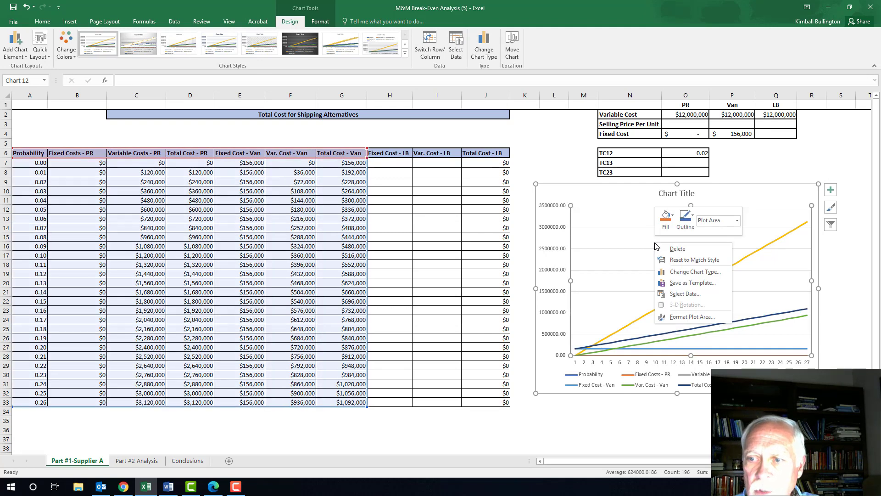
click(674, 293)
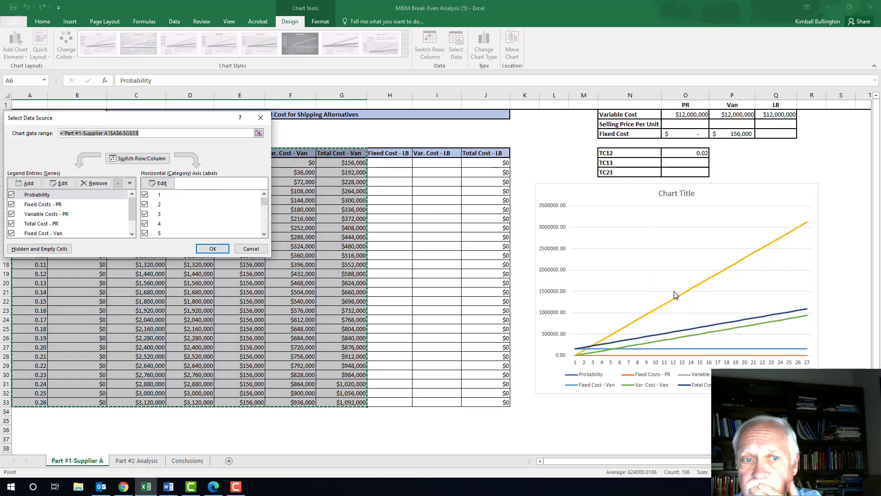
click(12, 195)
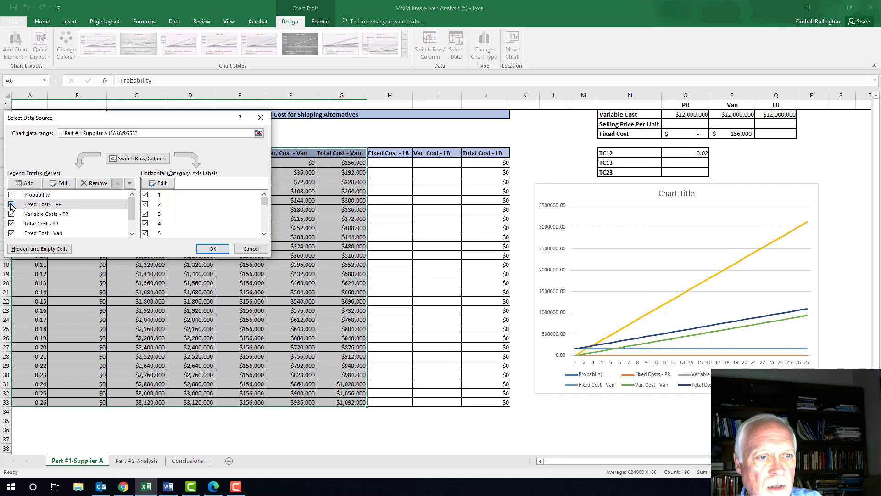
click(12, 214)
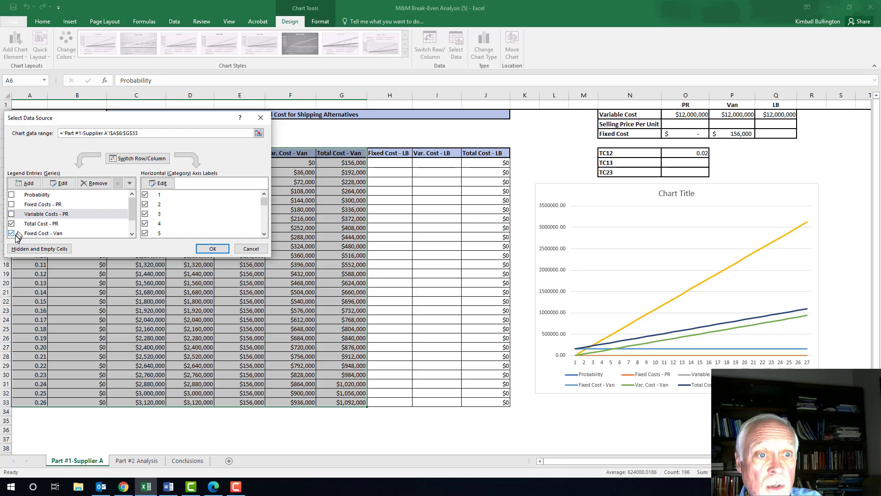
click(11, 234)
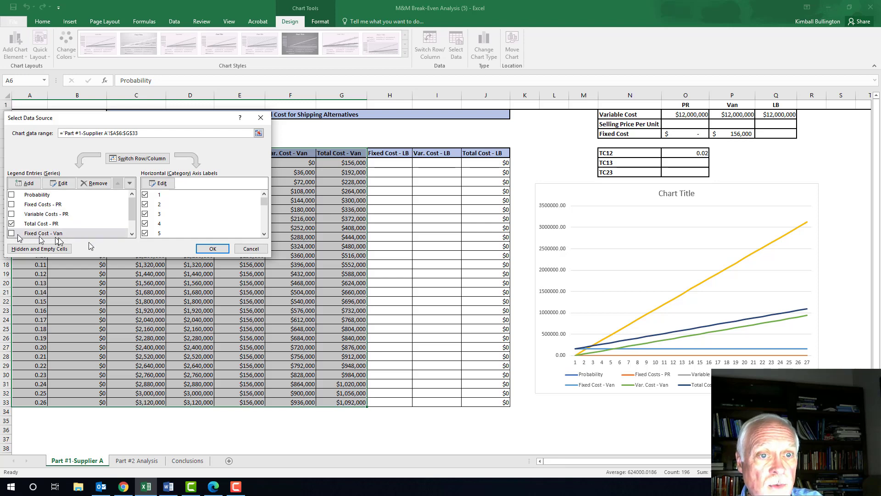
click(132, 234)
click(132, 234)
click(132, 234)
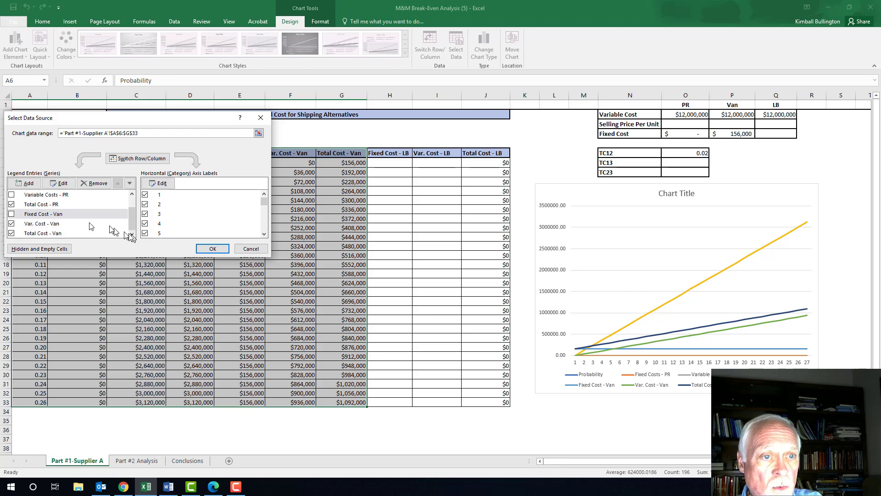
click(11, 224)
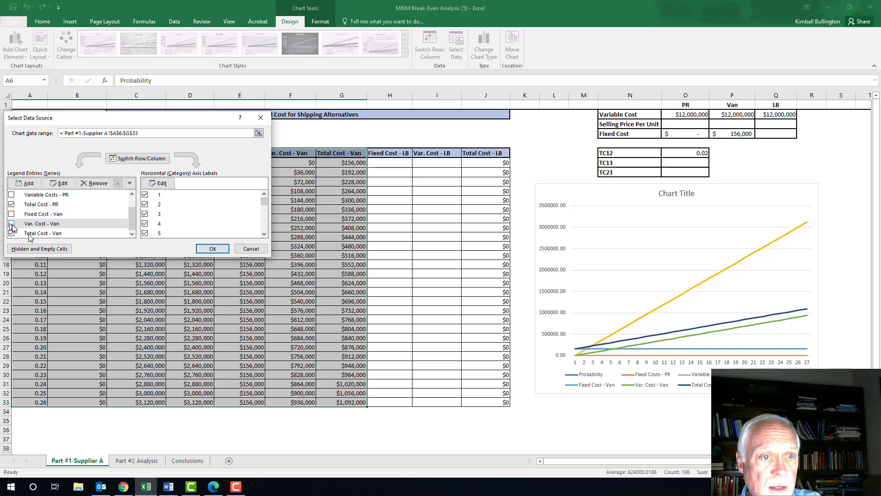
click(220, 250)
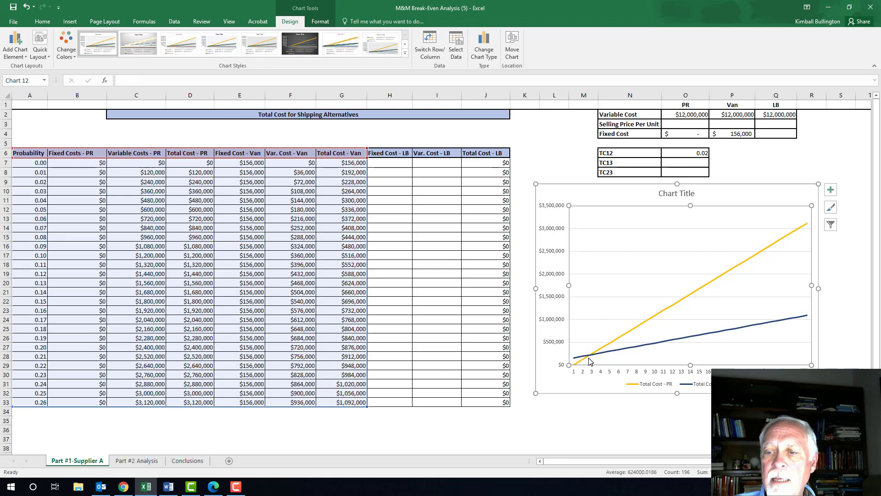
mouse_move(589, 360)
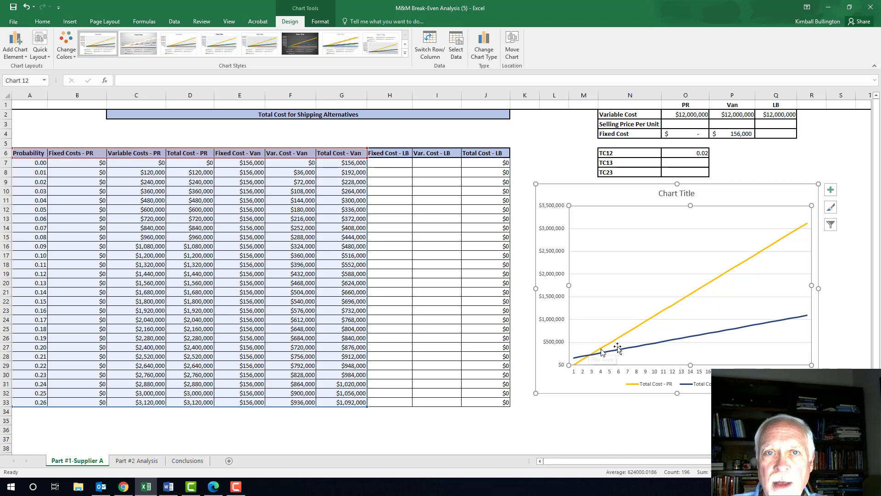
mouse_move(635, 351)
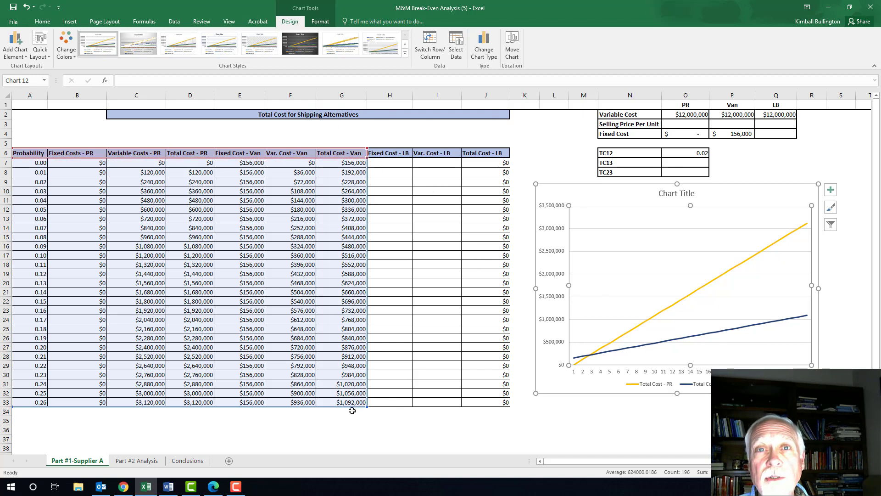
click(839, 330)
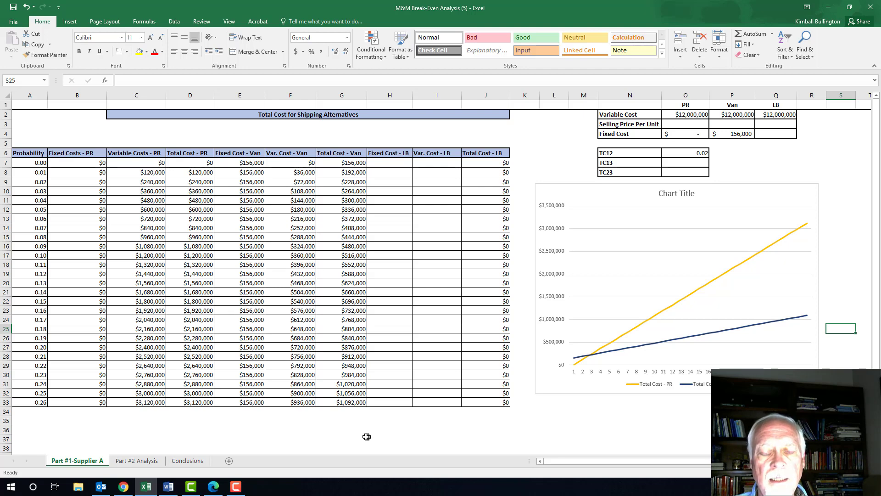
click(388, 424)
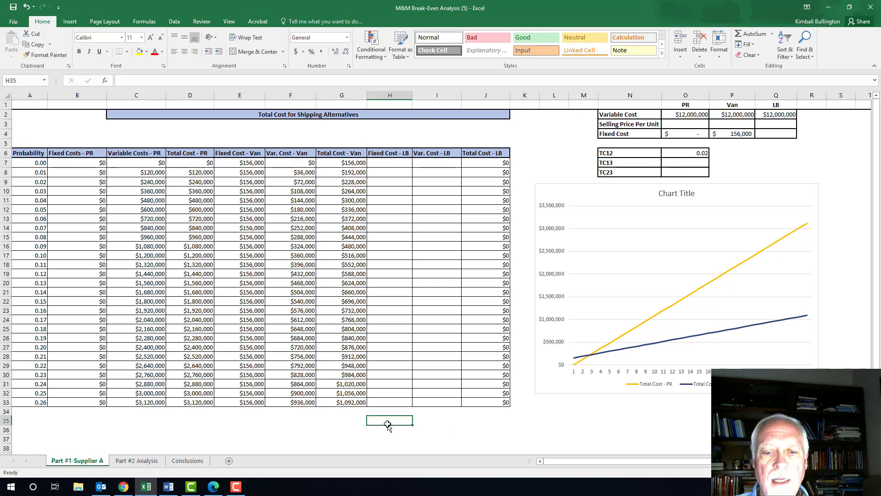
click(351, 412)
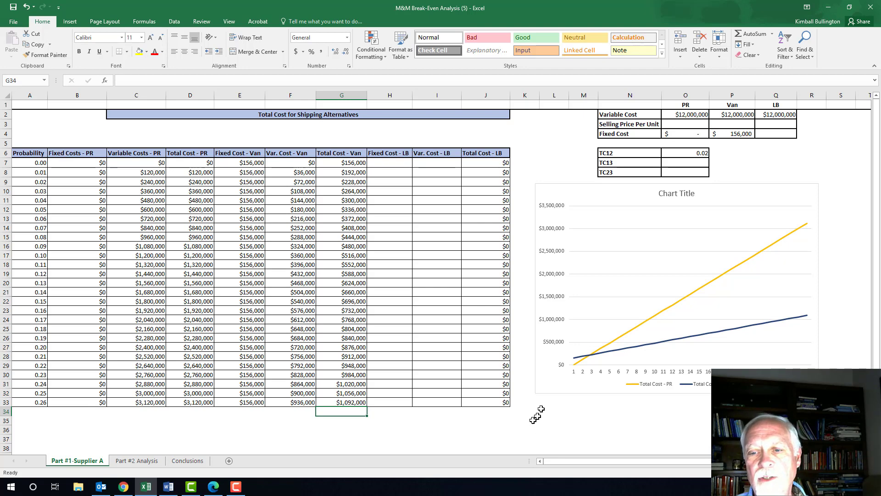
click(527, 373)
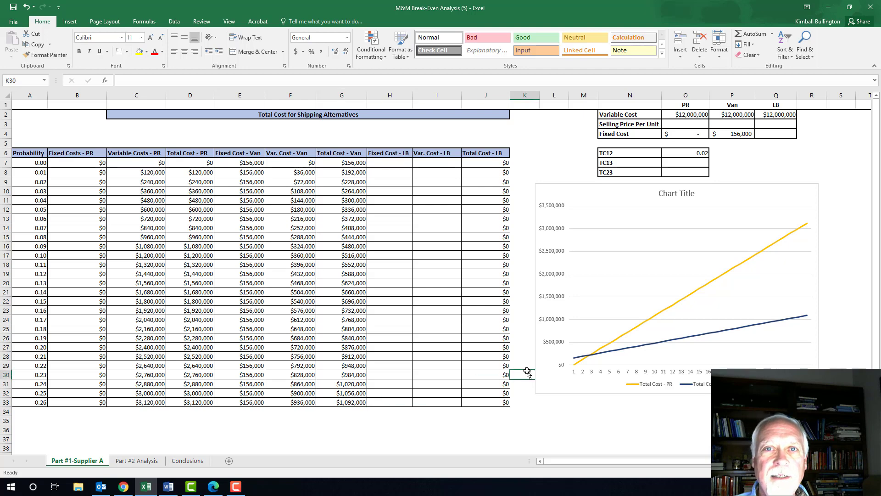